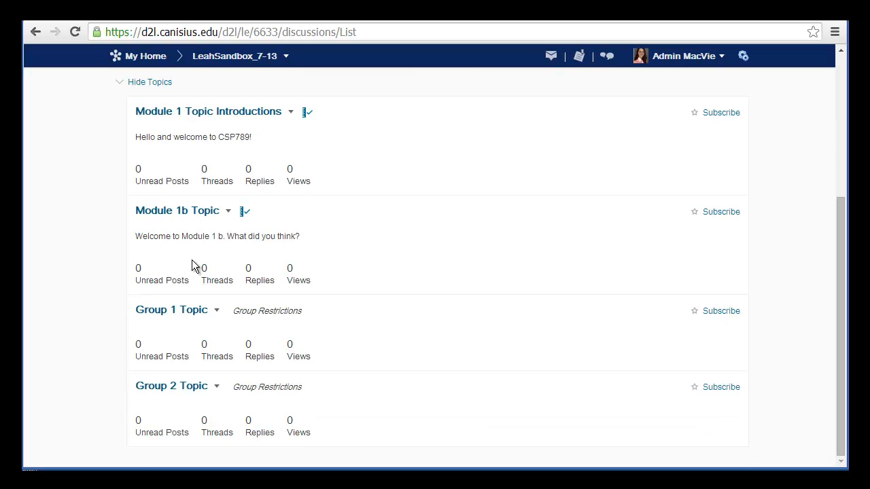
Step: Start a new discussion forum and title it "Module 2 Forum"
{"action": "scroll", "coordinate": [174, 386], "scroll_direction": "up", "scroll_amount": 2}
{"action": "scroll", "coordinate": [173, 383], "scroll_direction": "up", "scroll_amount": 5}
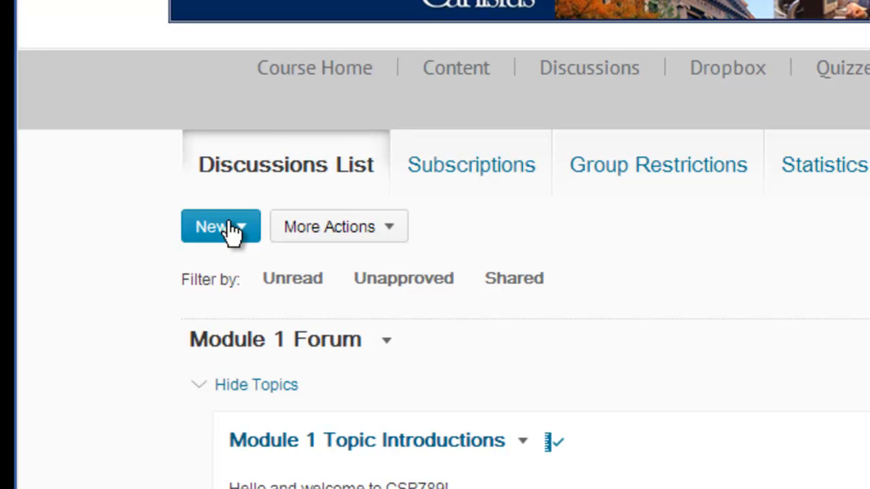
{"action": "left_click", "coordinate": [231, 226]}
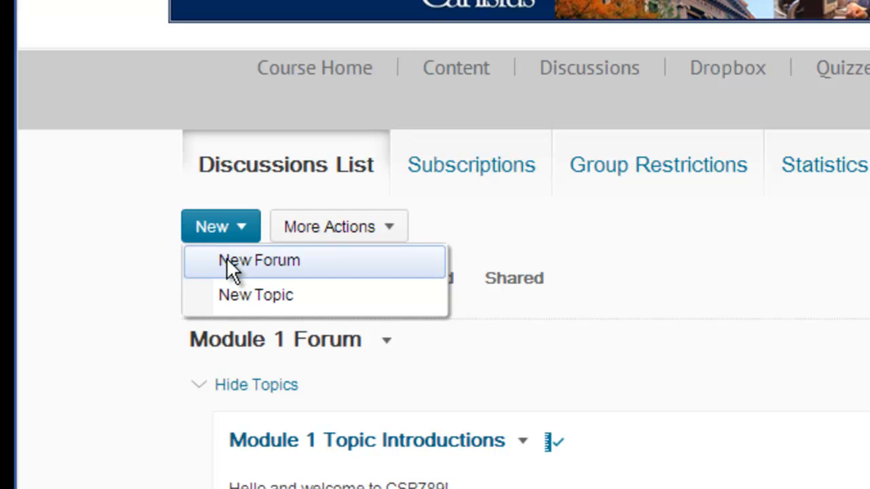
{"action": "left_click", "coordinate": [227, 259]}
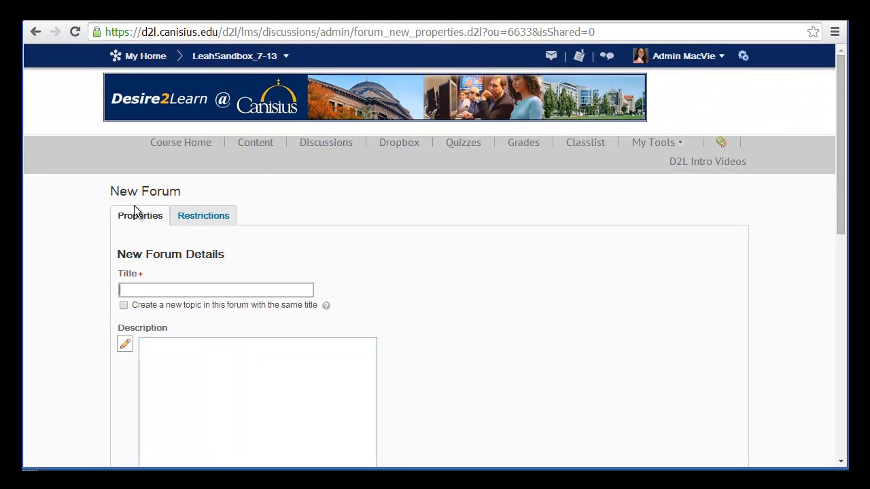
{"action": "type", "text": "Module 2 Forum"}
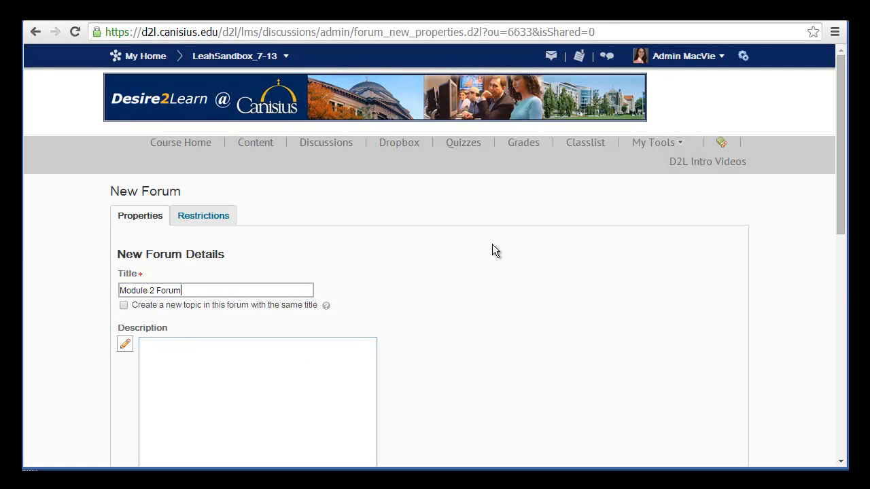
Step: Examine the new forum's description, anonymous posting help, moderation, visibility and locking options
{"action": "scroll", "coordinate": [492, 245], "scroll_direction": "down", "scroll_amount": 3}
{"action": "scroll", "coordinate": [495, 251], "scroll_direction": "down", "scroll_amount": 2}
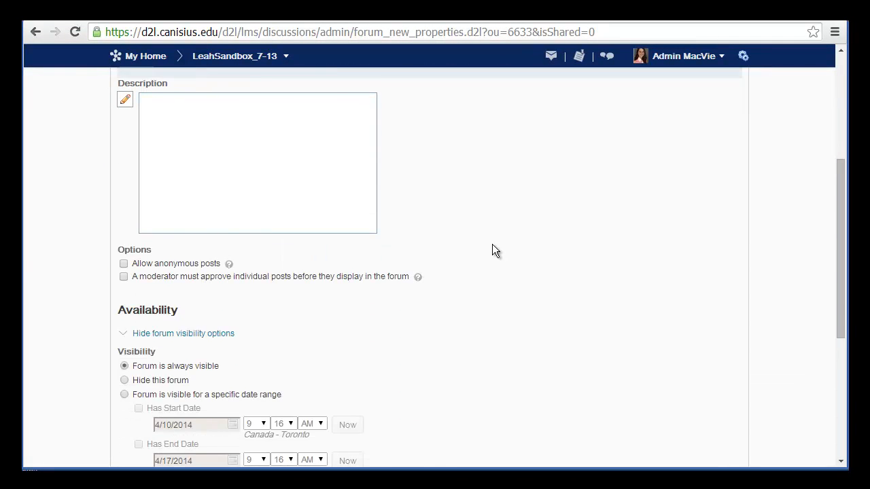
{"action": "scroll", "coordinate": [494, 251], "scroll_direction": "up", "scroll_amount": 1}
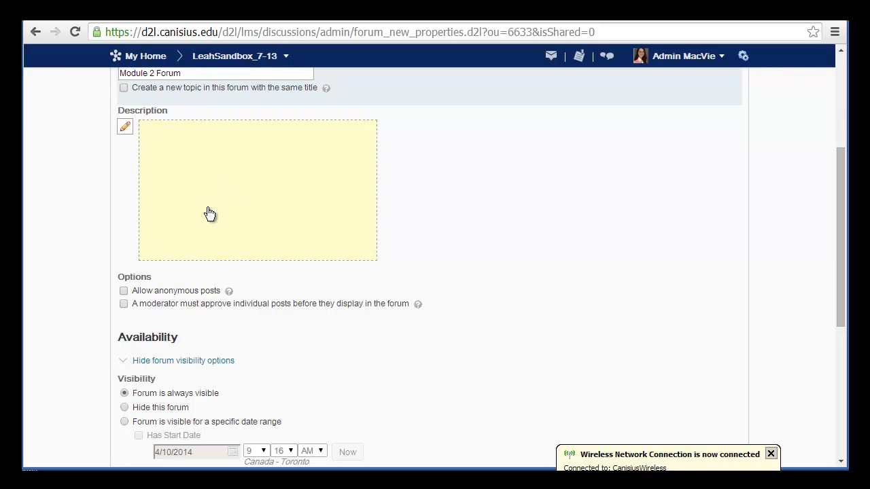
{"action": "left_click", "coordinate": [771, 453]}
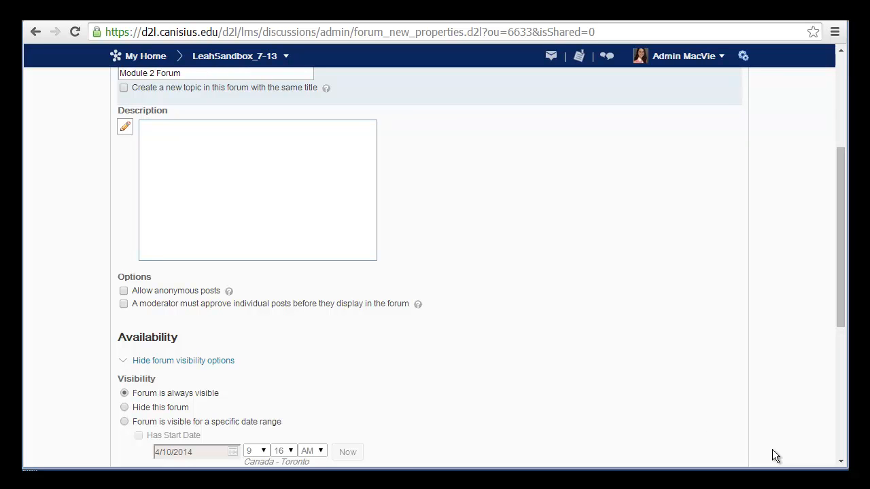
{"action": "left_click_drag", "start_coordinate": [837, 257], "coordinate": [838, 305]}
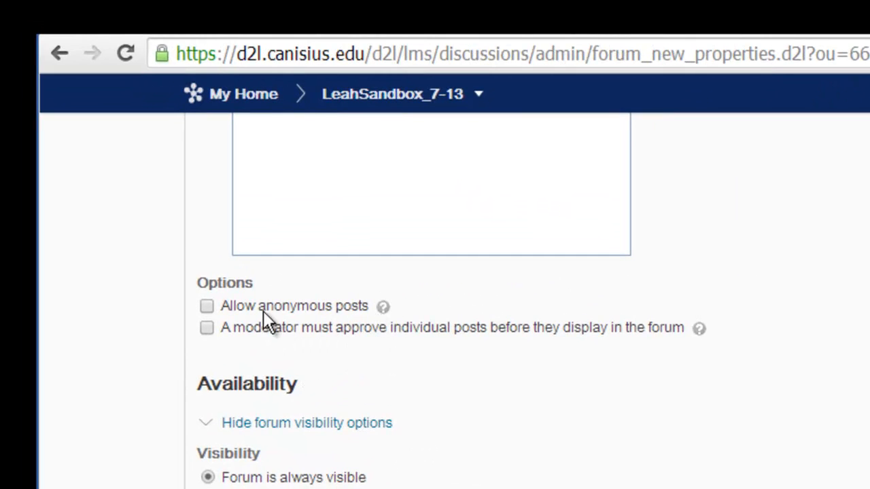
{"action": "left_click", "coordinate": [384, 310]}
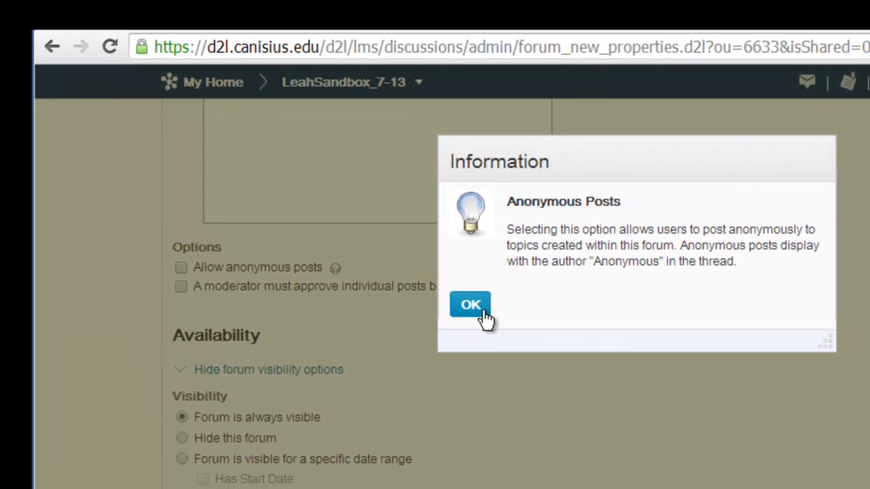
{"action": "left_click", "coordinate": [483, 311]}
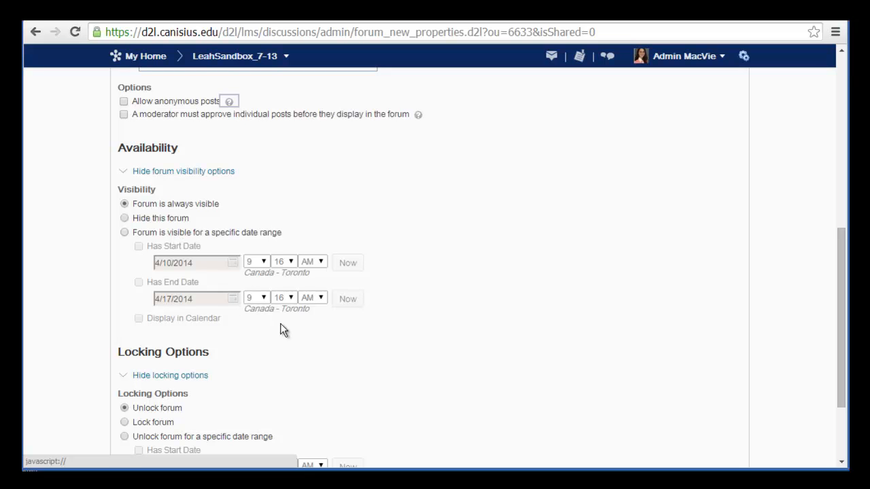
{"action": "scroll", "coordinate": [283, 329], "scroll_direction": "down", "scroll_amount": 3}
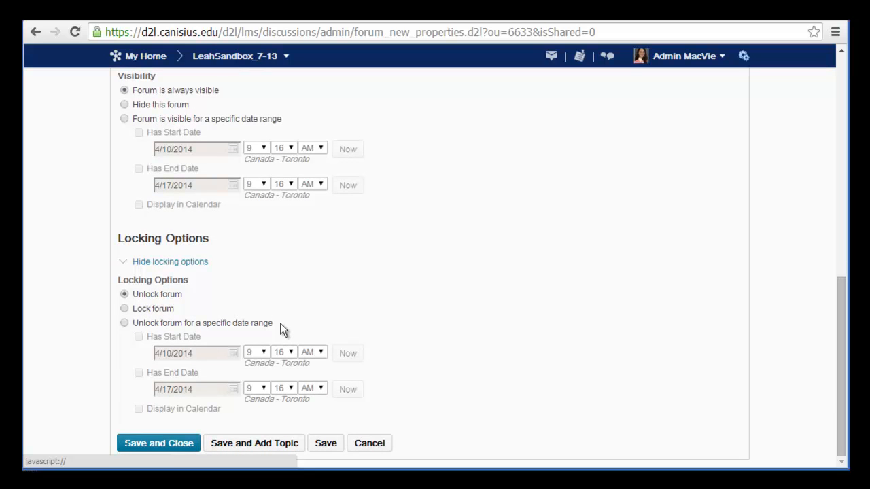
{"action": "scroll", "coordinate": [283, 330], "scroll_direction": "up", "scroll_amount": 2}
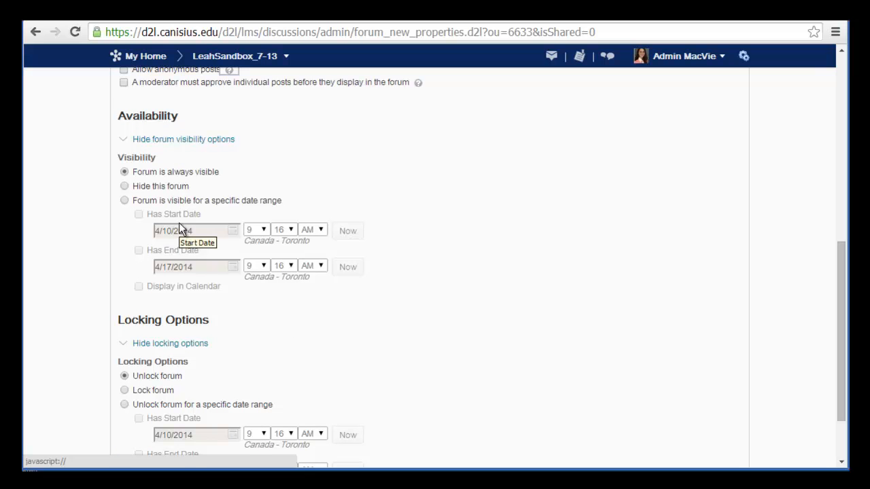
{"action": "scroll", "coordinate": [271, 373], "scroll_direction": "down", "scroll_amount": 3}
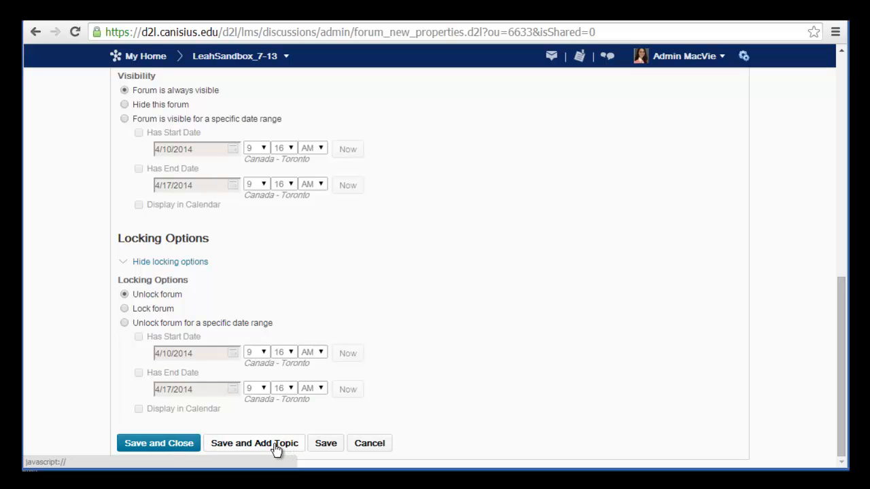
Step: Check the forum's release conditions and group restrictions, and save the forum while starting a new topic in it
{"action": "scroll", "coordinate": [276, 449], "scroll_direction": "up", "scroll_amount": 10}
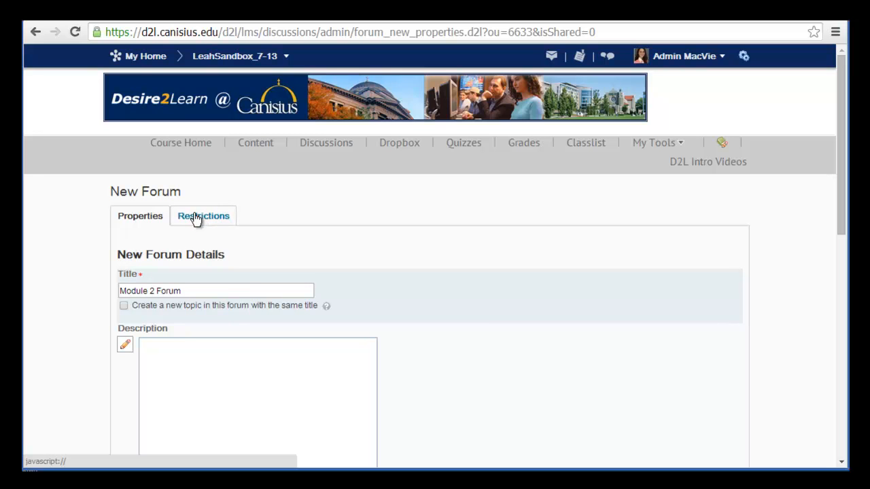
{"action": "left_click", "coordinate": [195, 217]}
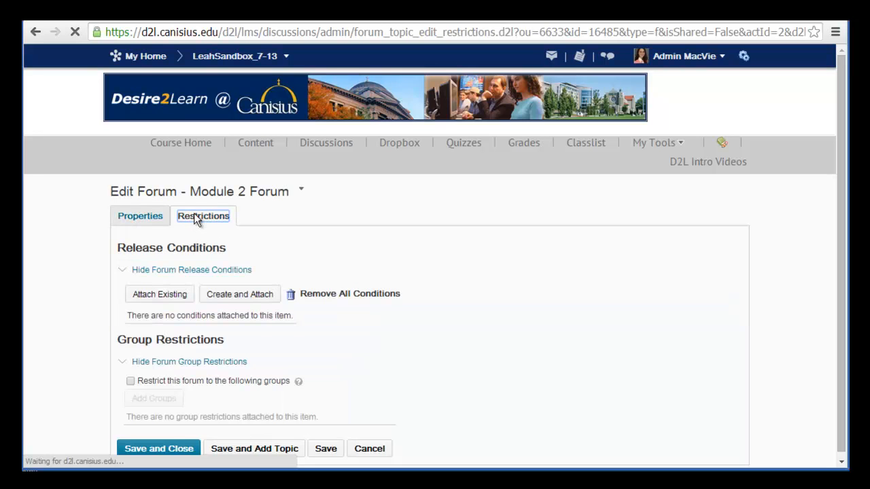
{"action": "scroll", "coordinate": [62, 281], "scroll_direction": "down", "scroll_amount": 1}
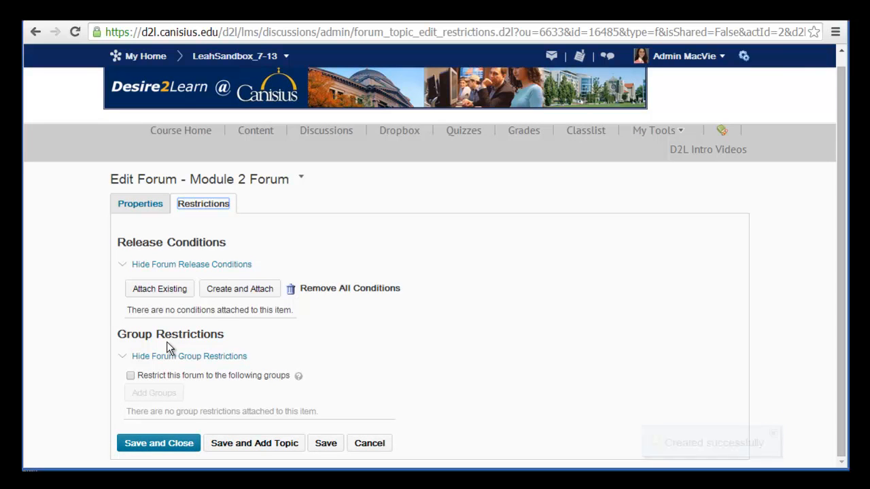
{"action": "left_click", "coordinate": [256, 449]}
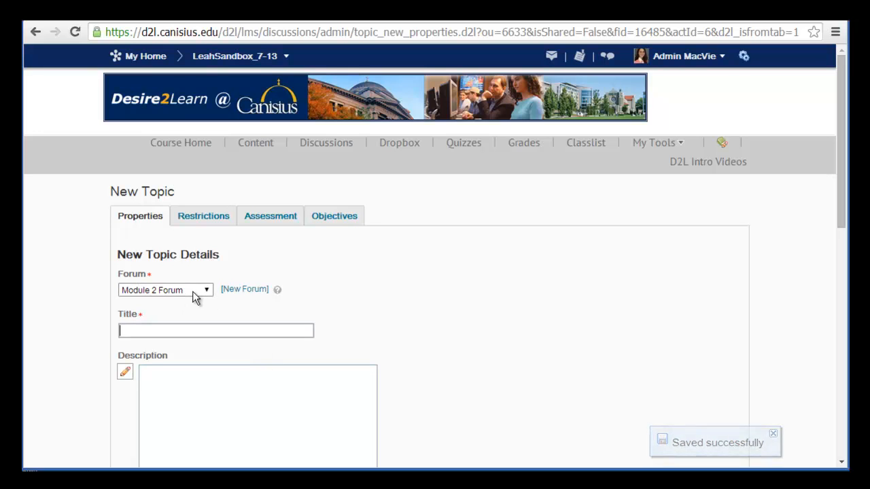
Step: Title the topic "Module 2 Topic" and enter the description "Tell me about the article you read about virtues. What did you think?"
{"action": "type", "text": "Module 2 Topic"}
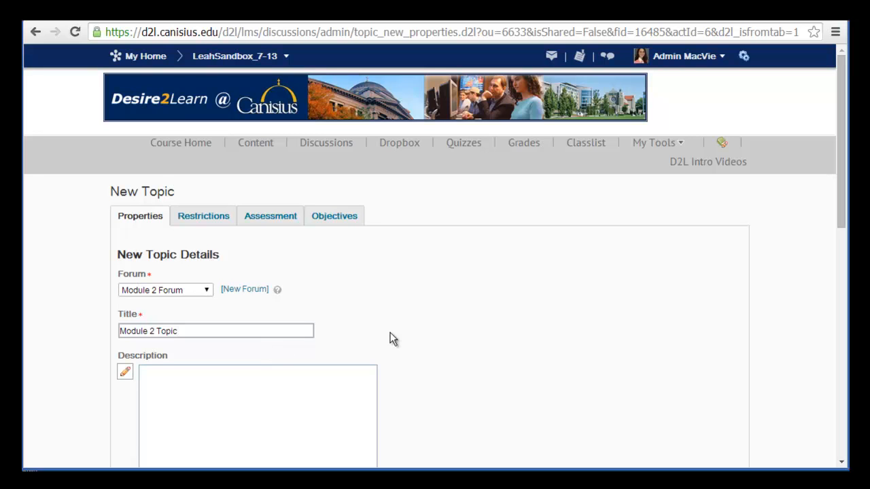
{"action": "scroll", "coordinate": [390, 333], "scroll_direction": "down", "scroll_amount": 2}
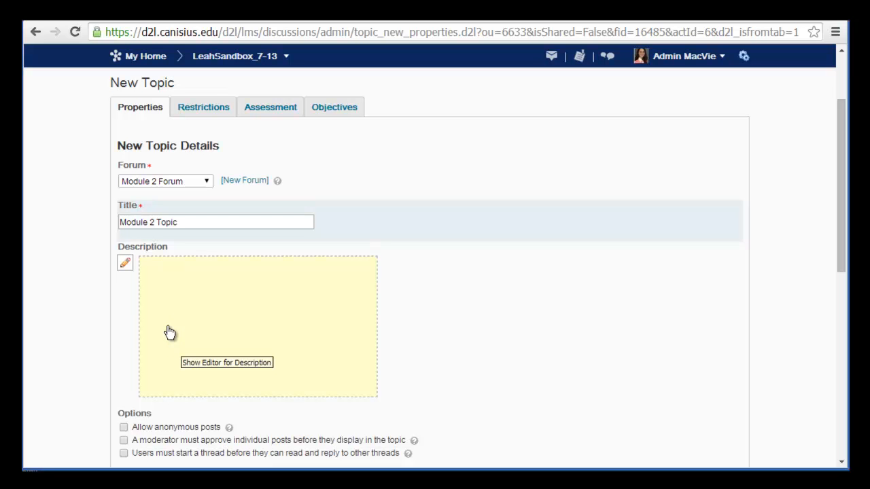
{"action": "left_click", "coordinate": [125, 266]}
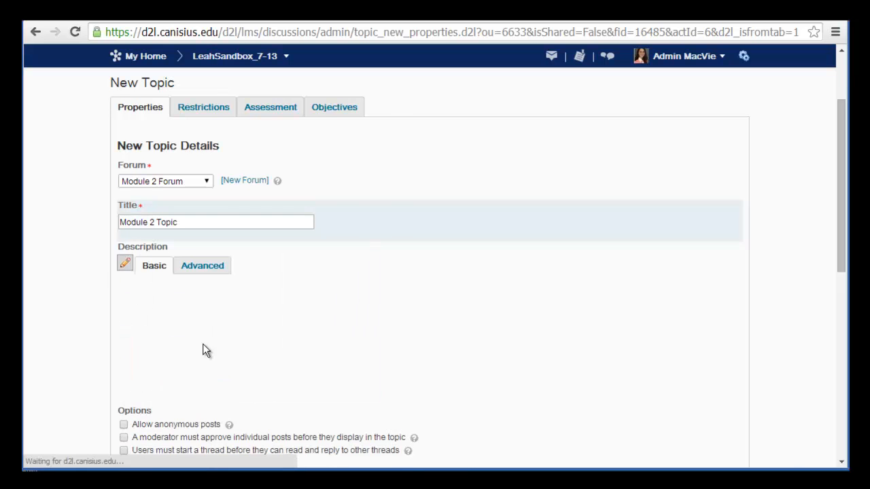
{"action": "left_click_drag", "start_coordinate": [364, 407], "coordinate": [664, 443]}
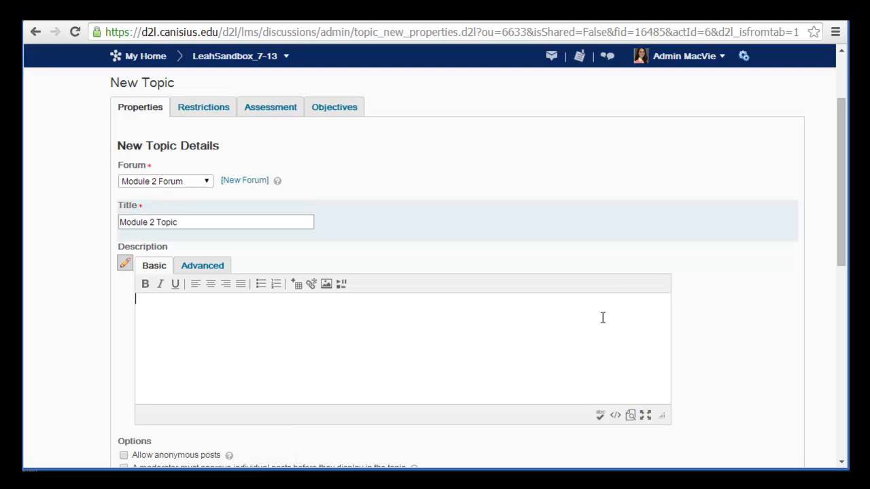
{"action": "type", "text": "Tell me about the article you read about virtues.  What did you think?"}
{"action": "key", "text": "Return"}
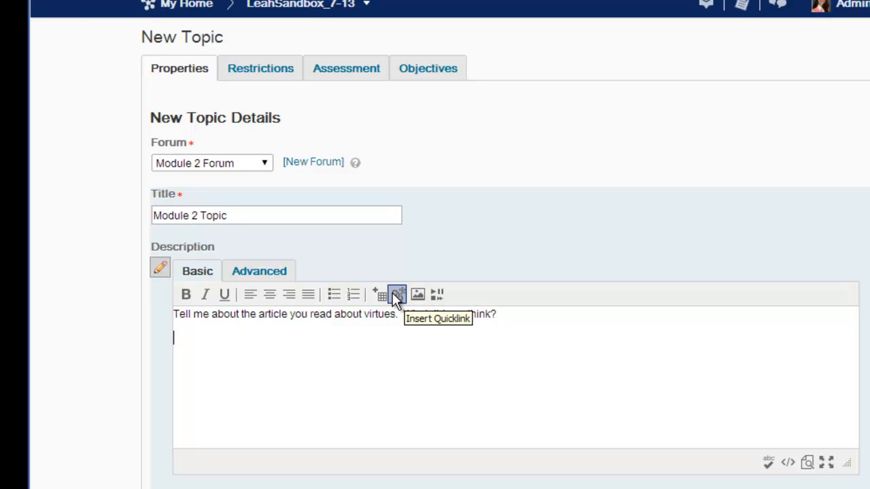
{"action": "left_click", "coordinate": [394, 295]}
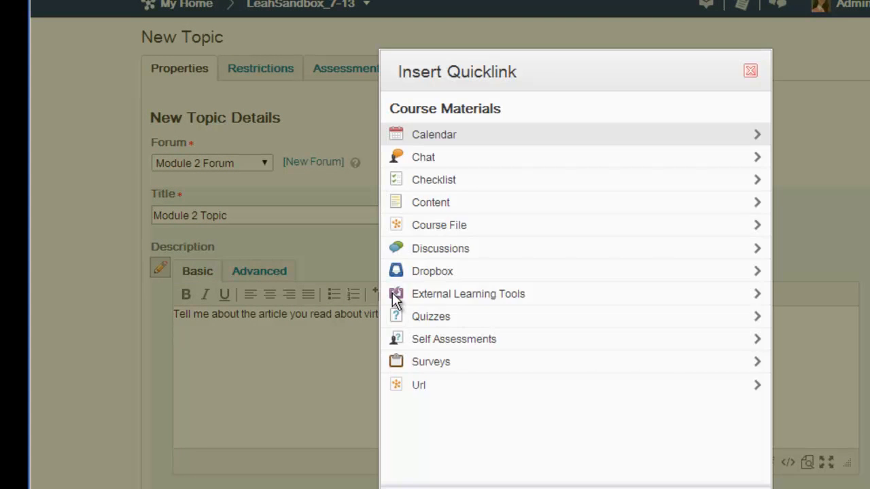
{"action": "left_click", "coordinate": [442, 212]}
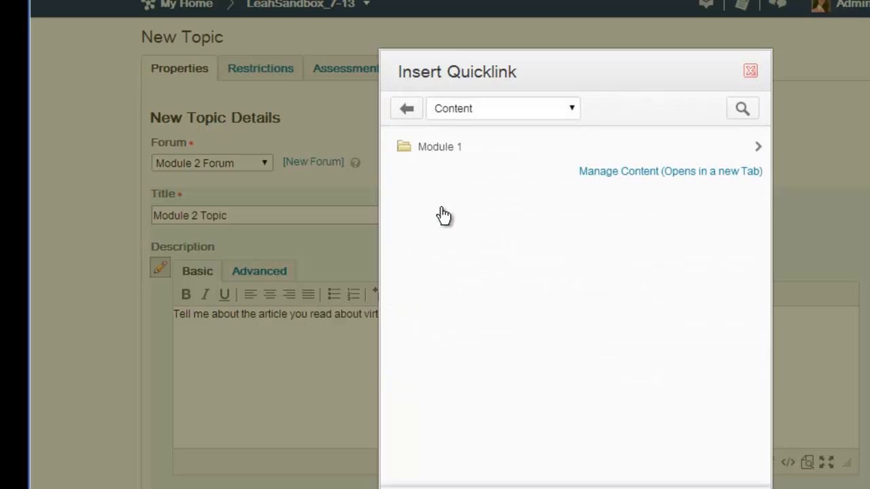
{"action": "left_click", "coordinate": [459, 150]}
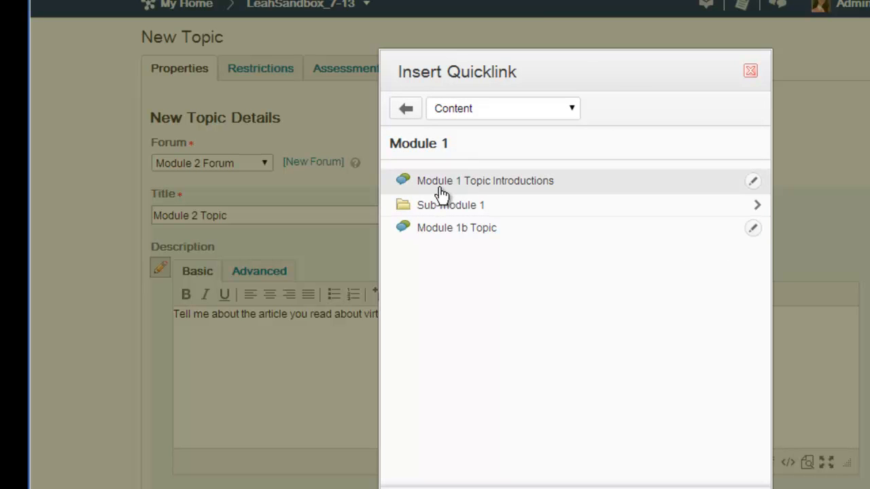
{"action": "left_click", "coordinate": [439, 202]}
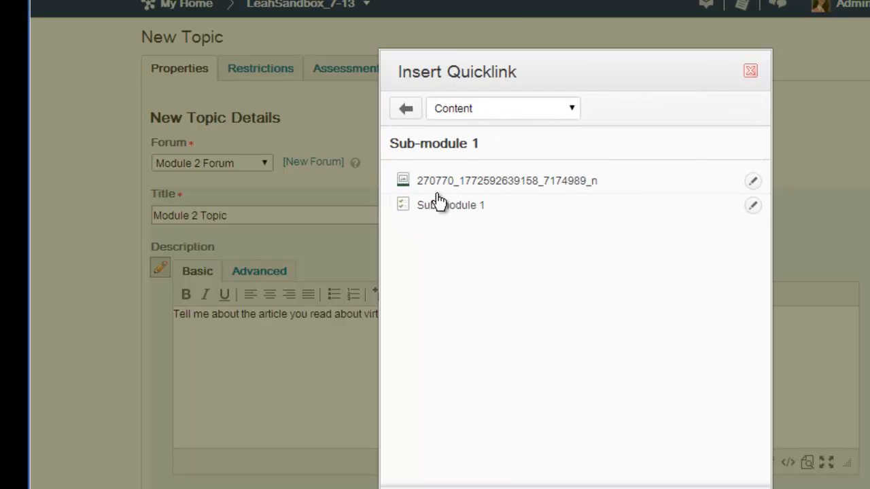
{"action": "left_click", "coordinate": [449, 182]}
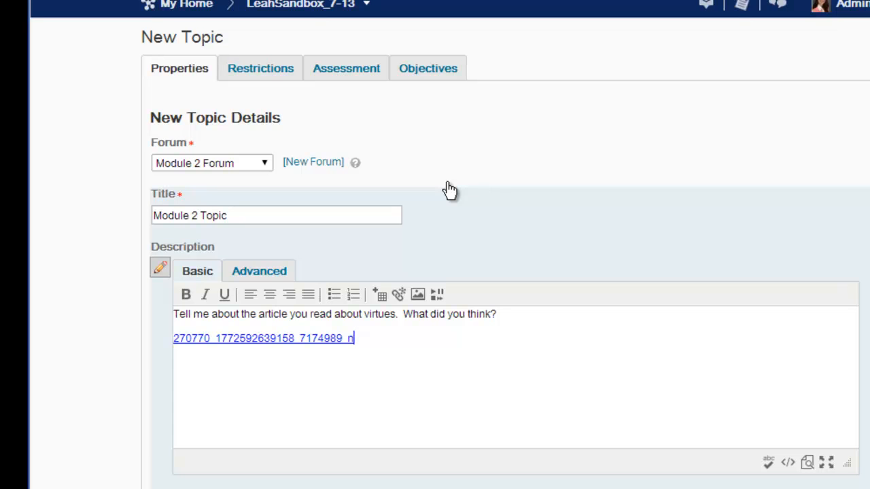
Step: Examine the media sources that can be inserted into the topic's description, and leave without inserting anything
{"action": "key", "text": "Return"}
{"action": "left_click", "coordinate": [436, 294]}
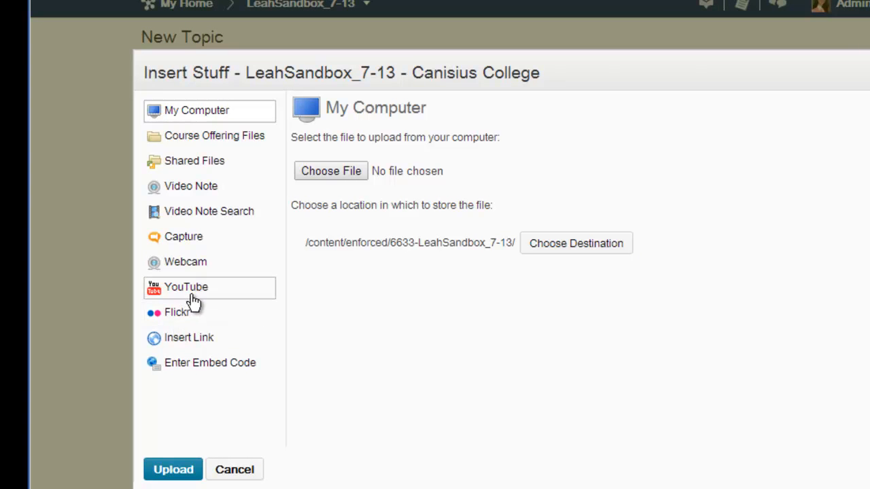
{"action": "left_click", "coordinate": [233, 470]}
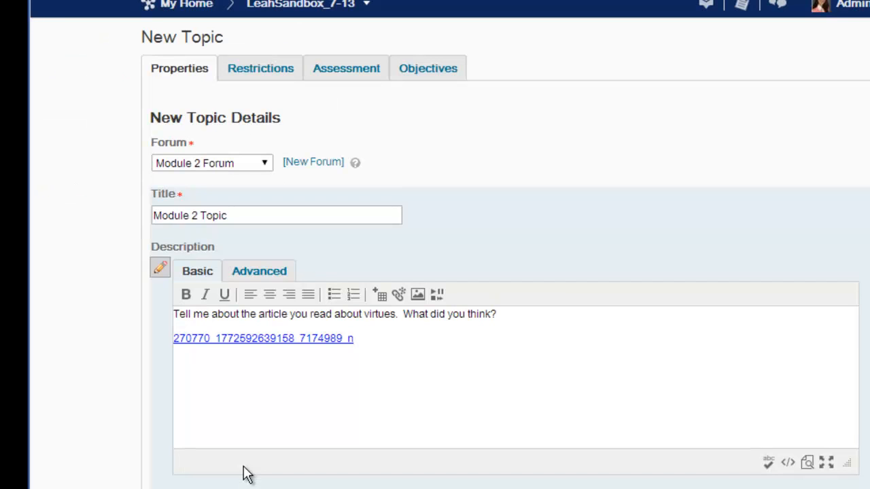
Step: Set the topic's locking to unlock for a specific date range, with a start date of 4/14/2014
{"action": "scroll", "coordinate": [142, 455], "scroll_direction": "down", "scroll_amount": 2}
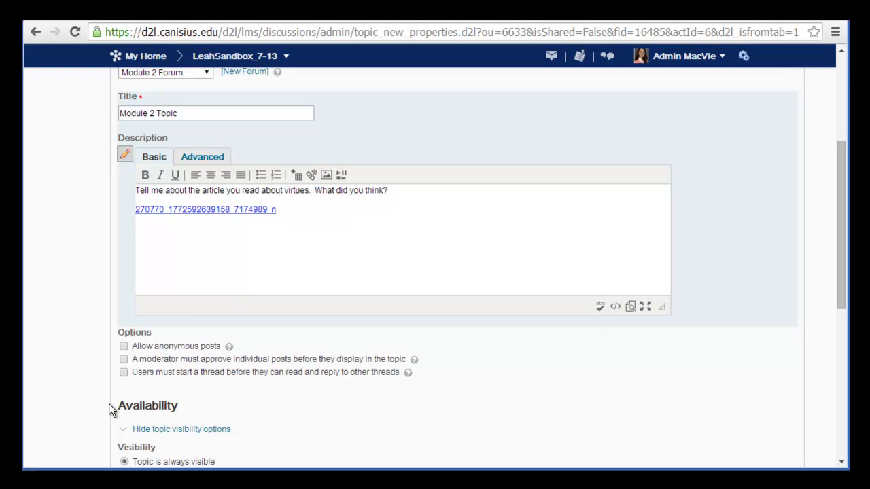
{"action": "scroll", "coordinate": [109, 404], "scroll_direction": "down", "scroll_amount": 3}
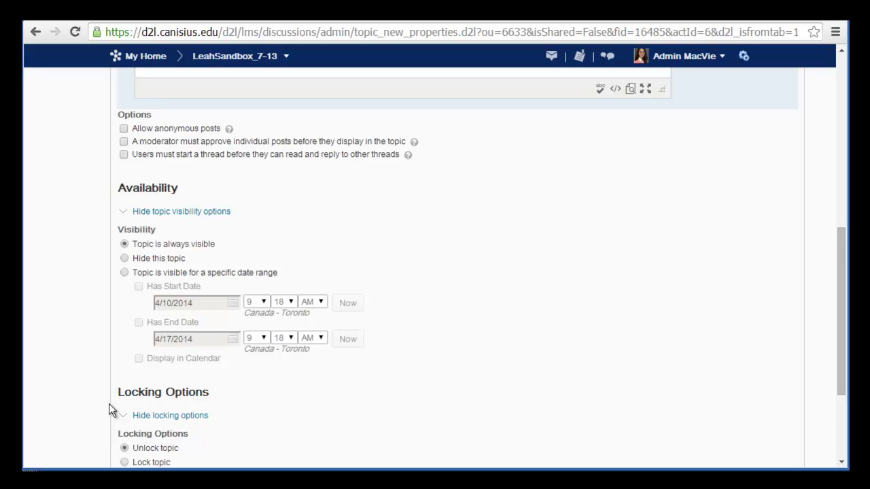
{"action": "scroll", "coordinate": [109, 405], "scroll_direction": "down", "scroll_amount": 2}
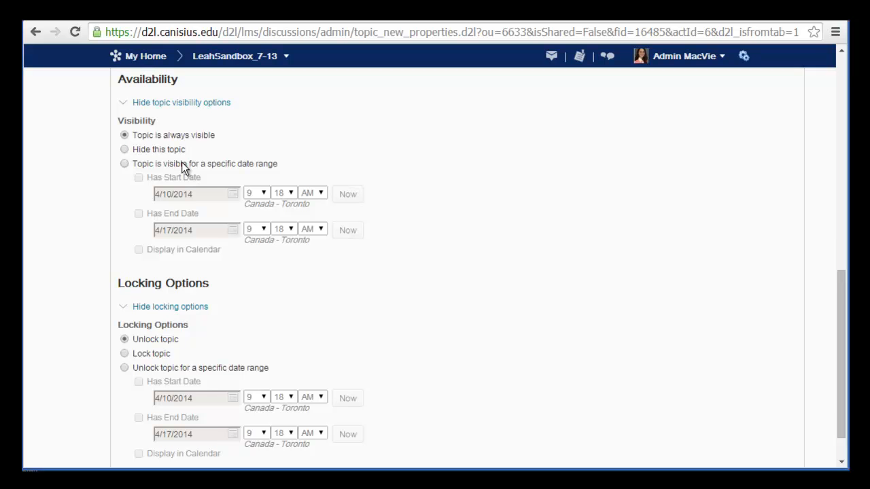
{"action": "scroll", "coordinate": [181, 168], "scroll_direction": "down", "scroll_amount": 1}
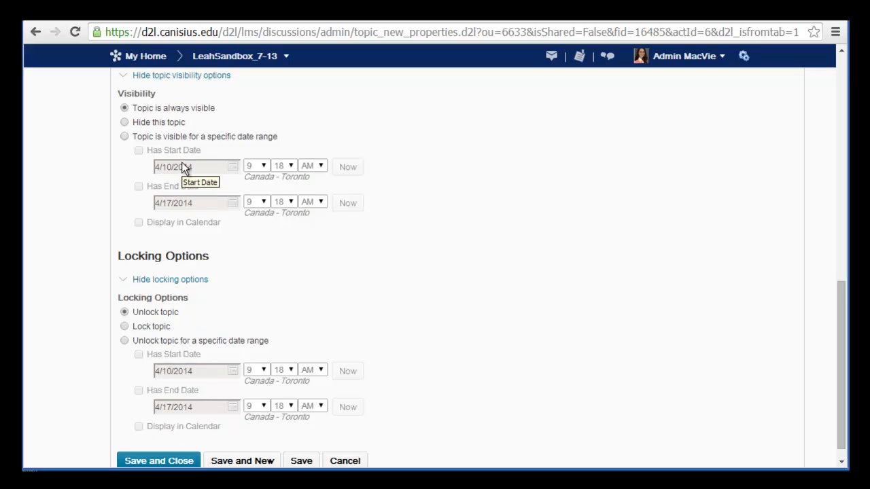
{"action": "scroll", "coordinate": [182, 168], "scroll_direction": "down", "scroll_amount": 1}
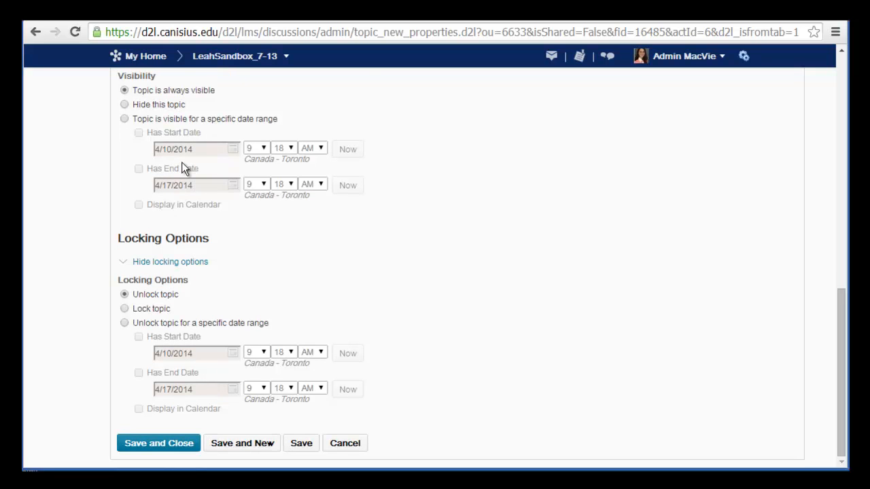
{"action": "left_click", "coordinate": [134, 322]}
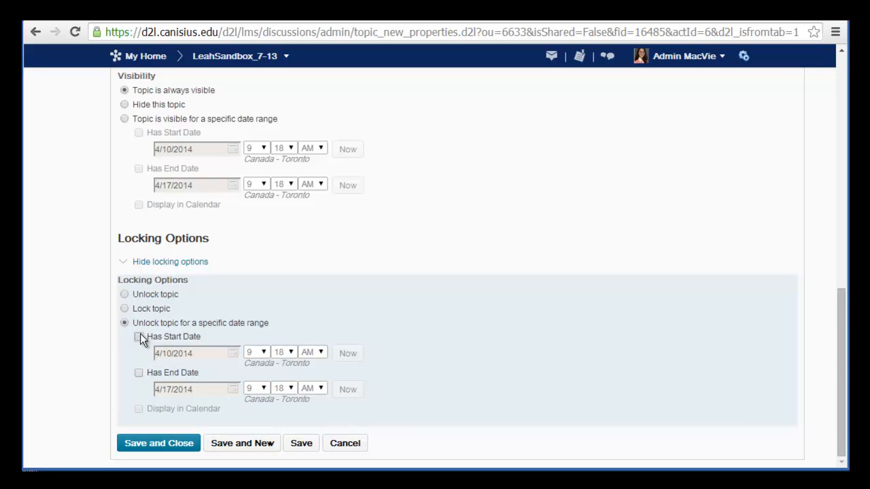
{"action": "left_click", "coordinate": [139, 335]}
{"action": "left_click", "coordinate": [235, 356]}
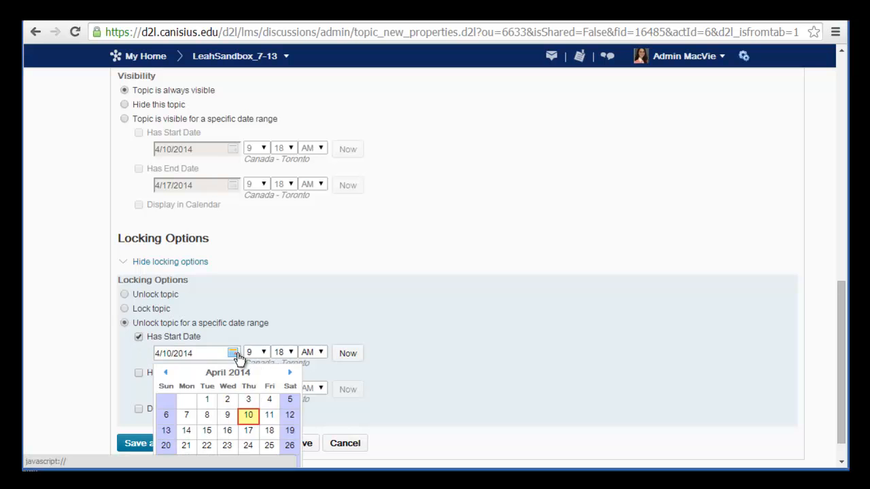
{"action": "left_click", "coordinate": [186, 431]}
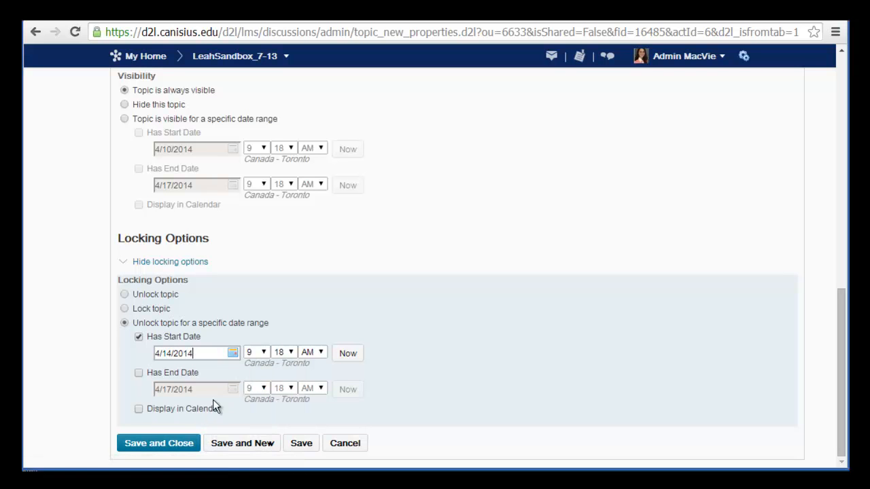
Step: Enable the unlock range's end date as 4/17/2014 and turn on its display in the calendar
{"action": "left_click", "coordinate": [139, 373]}
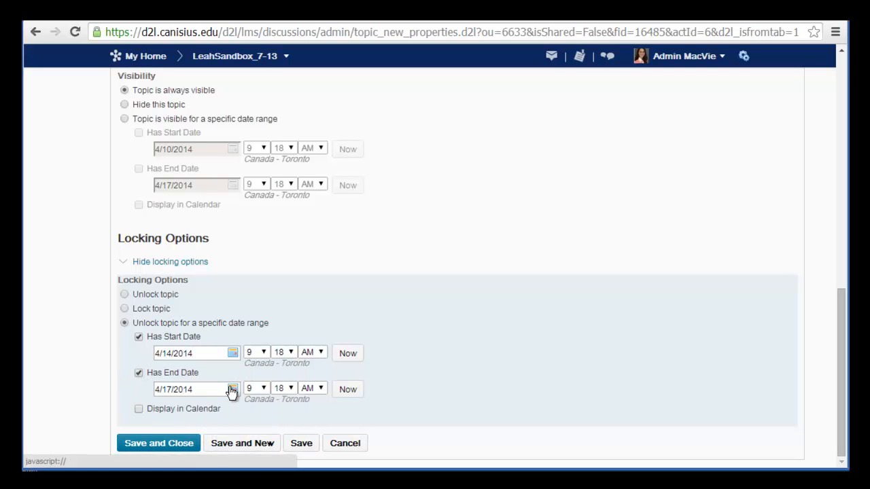
{"action": "left_click", "coordinate": [232, 391]}
{"action": "left_click", "coordinate": [389, 405]}
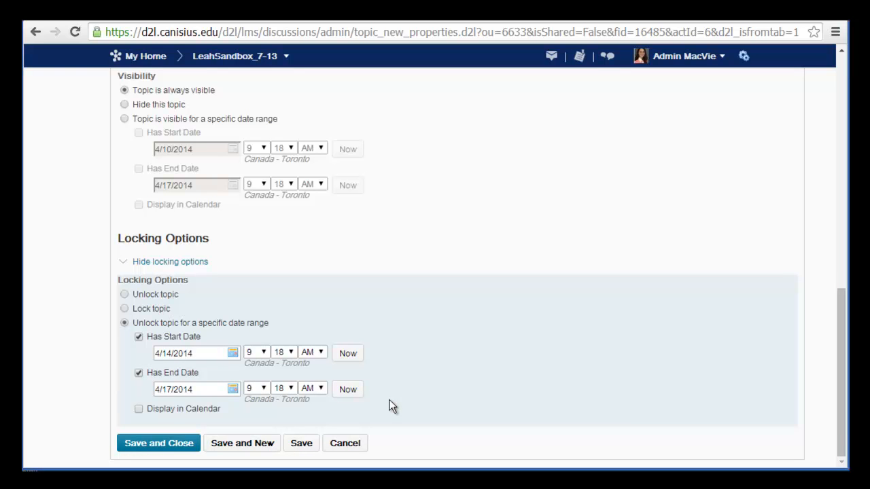
{"action": "left_click", "coordinate": [233, 390]}
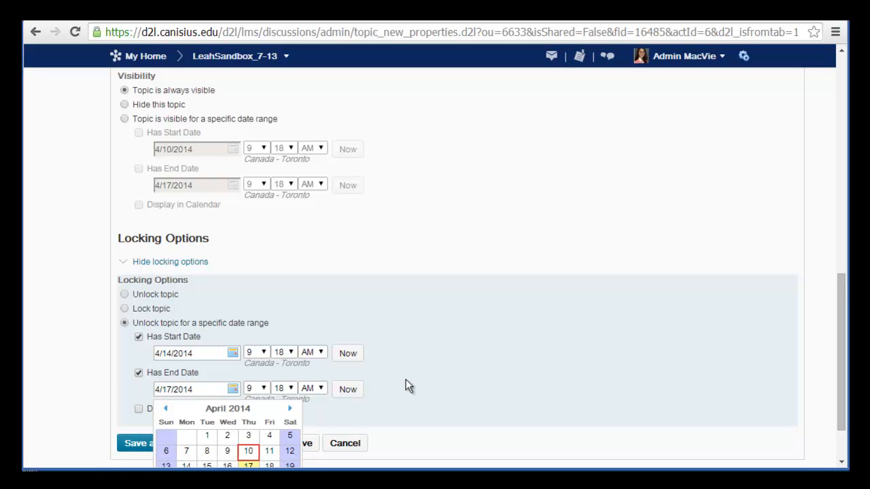
{"action": "left_click", "coordinate": [448, 386]}
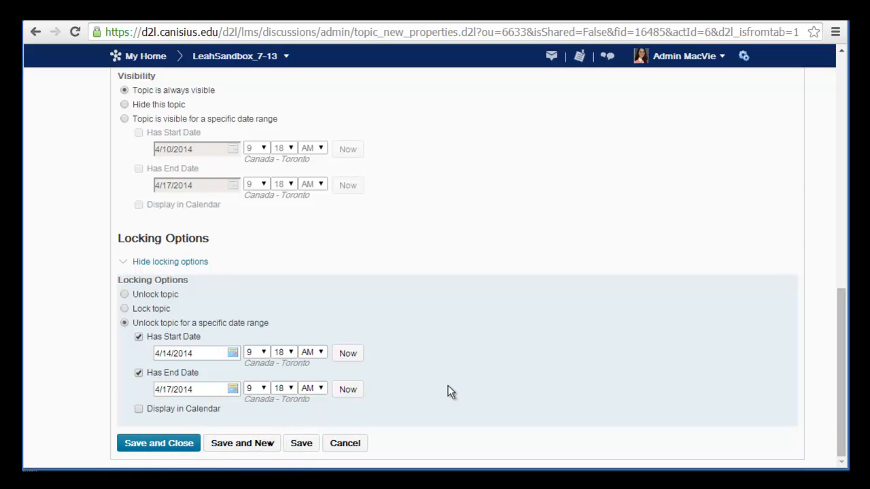
{"action": "left_click", "coordinate": [138, 409]}
Step: Check the topic's restrictions, assessment and objectives settings, and save and close the topic
{"action": "left_click_drag", "start_coordinate": [843, 298], "coordinate": [844, 78]}
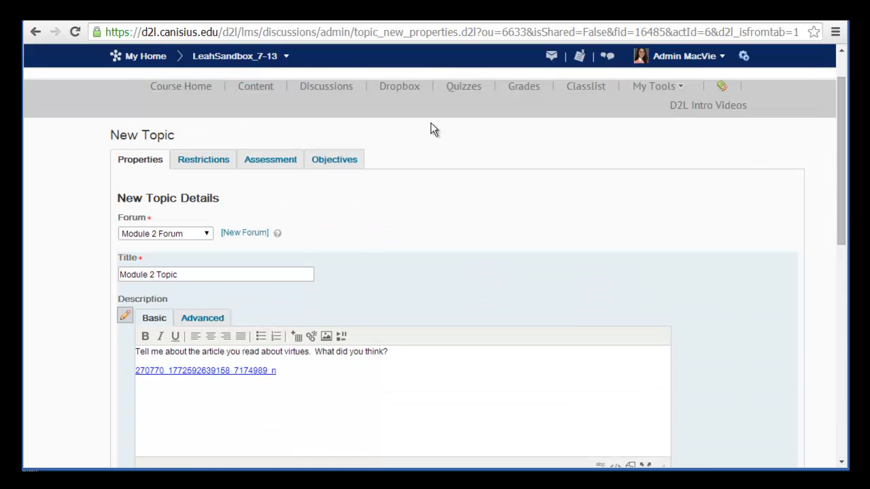
{"action": "left_click", "coordinate": [227, 164]}
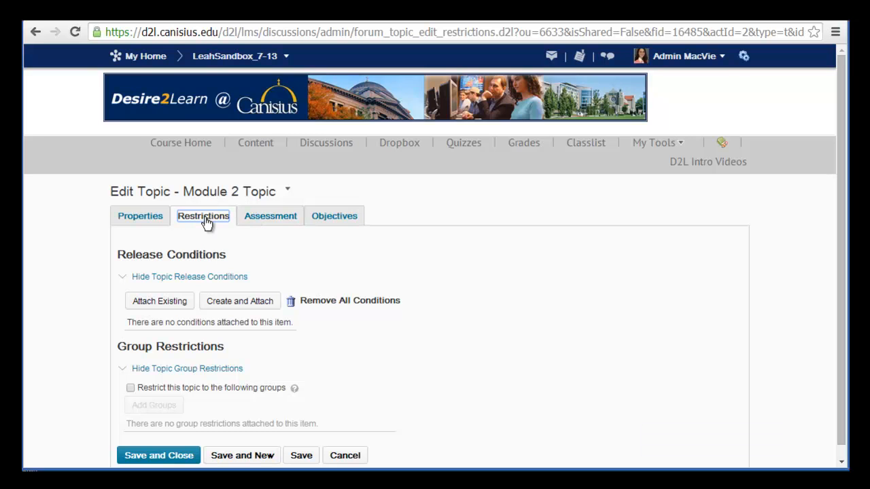
{"action": "left_click", "coordinate": [250, 219]}
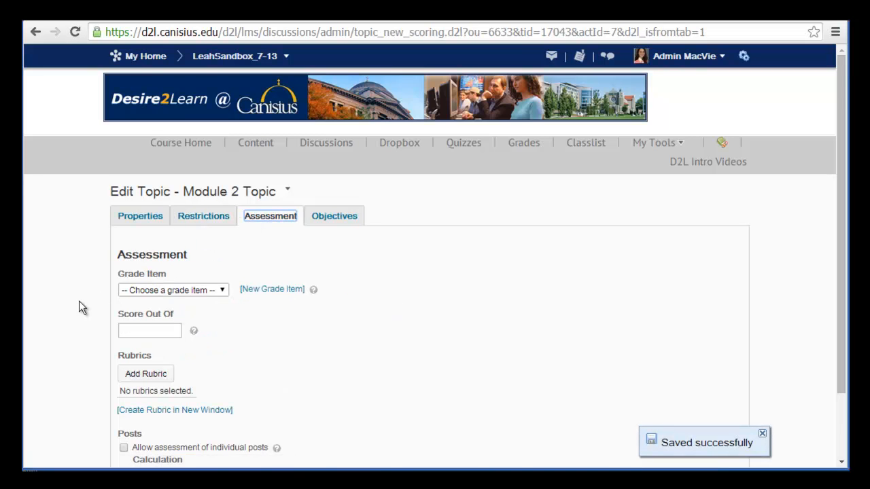
{"action": "scroll", "coordinate": [79, 307], "scroll_direction": "down", "scroll_amount": 1}
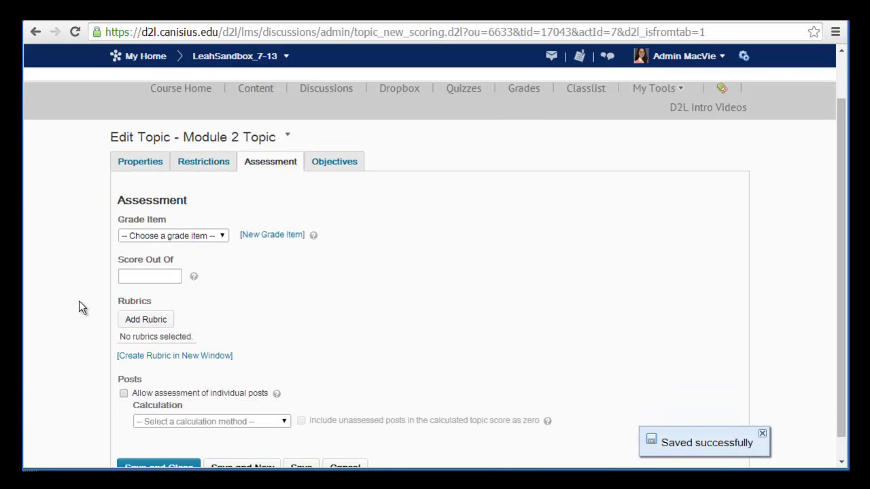
{"action": "scroll", "coordinate": [79, 302], "scroll_direction": "up", "scroll_amount": 1}
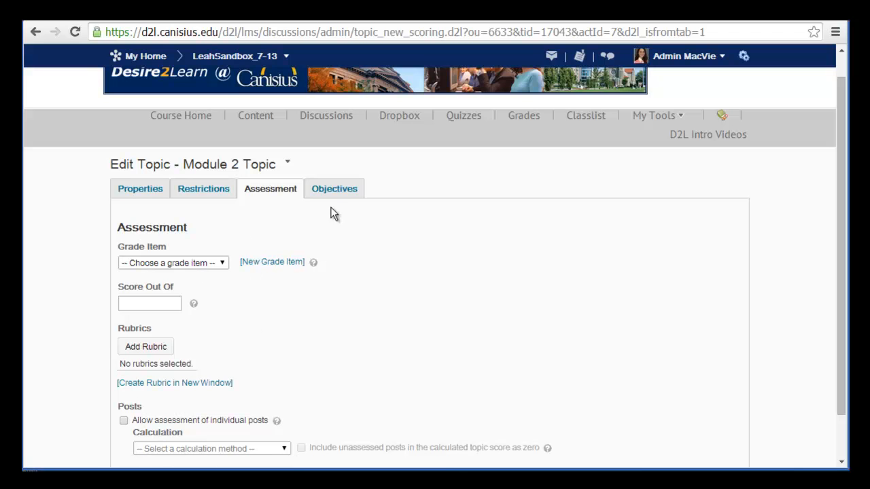
{"action": "left_click", "coordinate": [344, 193]}
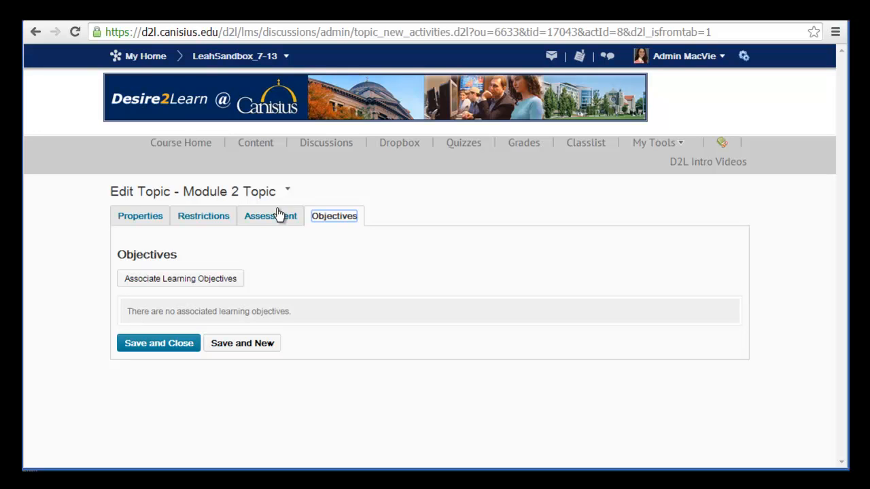
{"action": "left_click", "coordinate": [193, 346]}
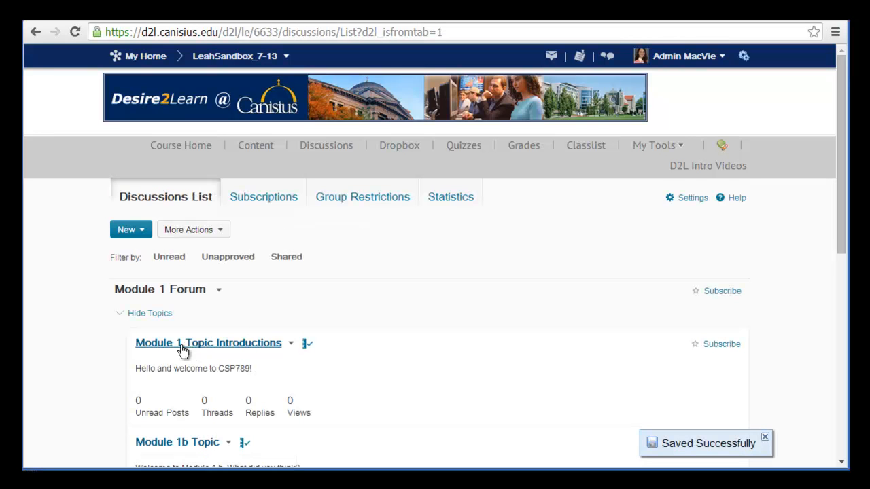
Step: Examine the Module 2 Topic entry and its unlock date range in the discussions list, and return to the start of the list
{"action": "scroll", "coordinate": [91, 355], "scroll_direction": "down", "scroll_amount": 6}
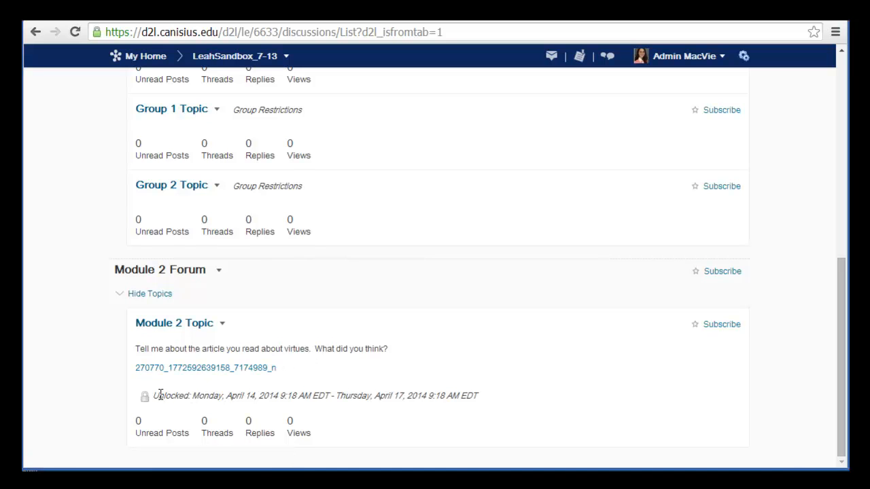
{"action": "left_click_drag", "start_coordinate": [156, 396], "coordinate": [487, 408]}
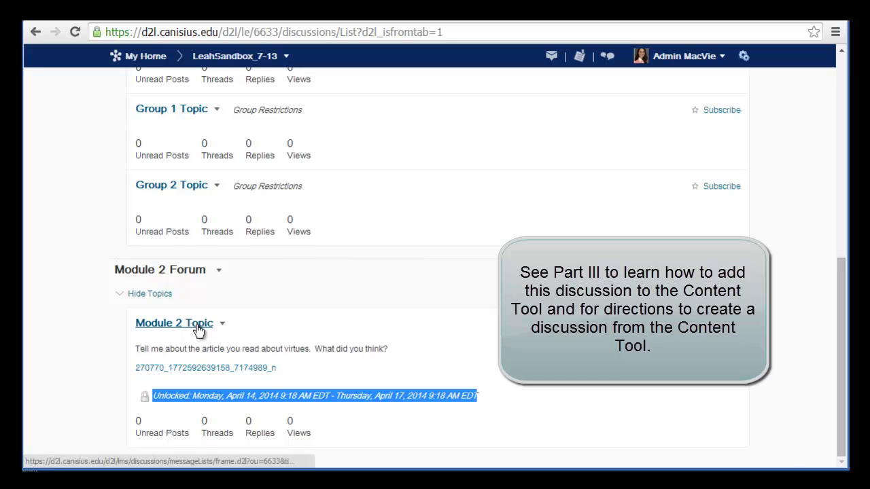
{"action": "left_click", "coordinate": [212, 397]}
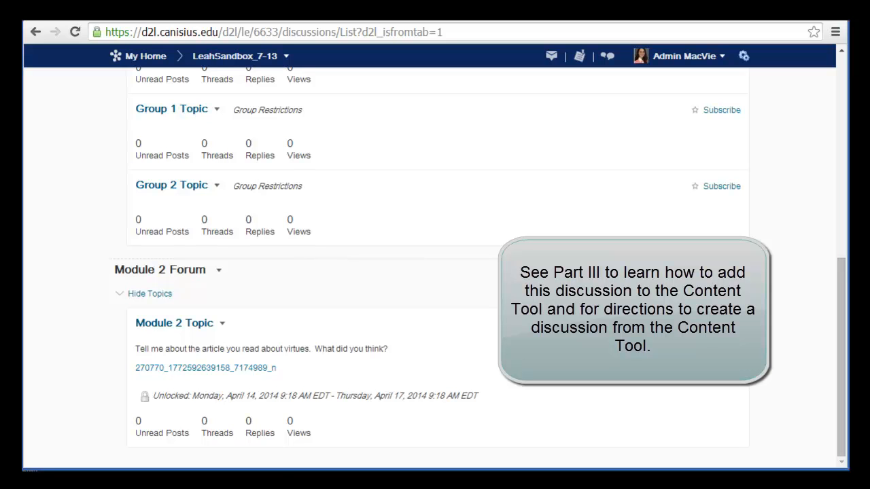
{"action": "left_click_drag", "start_coordinate": [842, 342], "coordinate": [843, 197]}
{"action": "scroll", "coordinate": [435, 272], "scroll_direction": "up", "scroll_amount": 1}
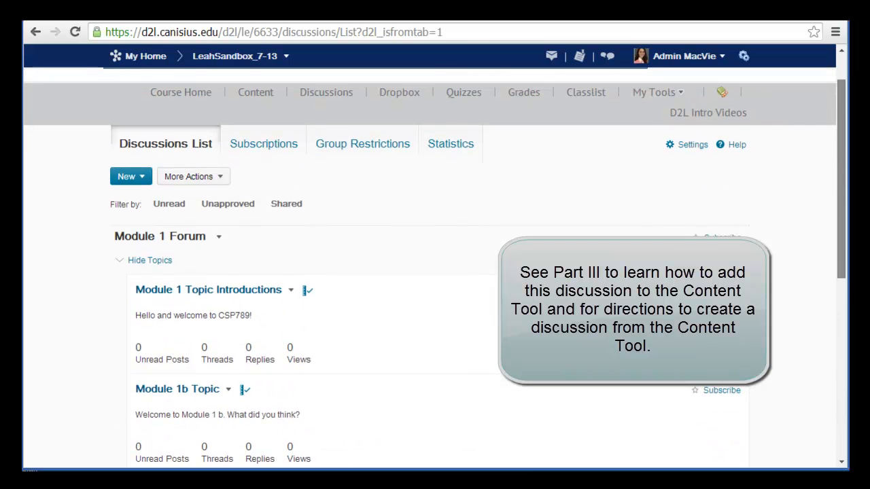